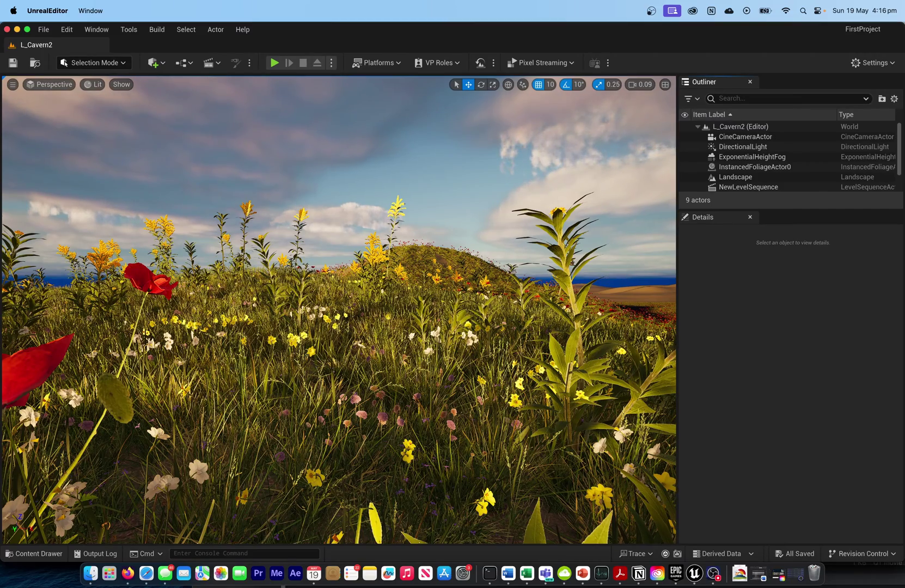
- Survey the flower meadow from several viewpoints, from close among the plants to the surrounding hills and distant dunes
right_drag(626, 274, 87, 296)
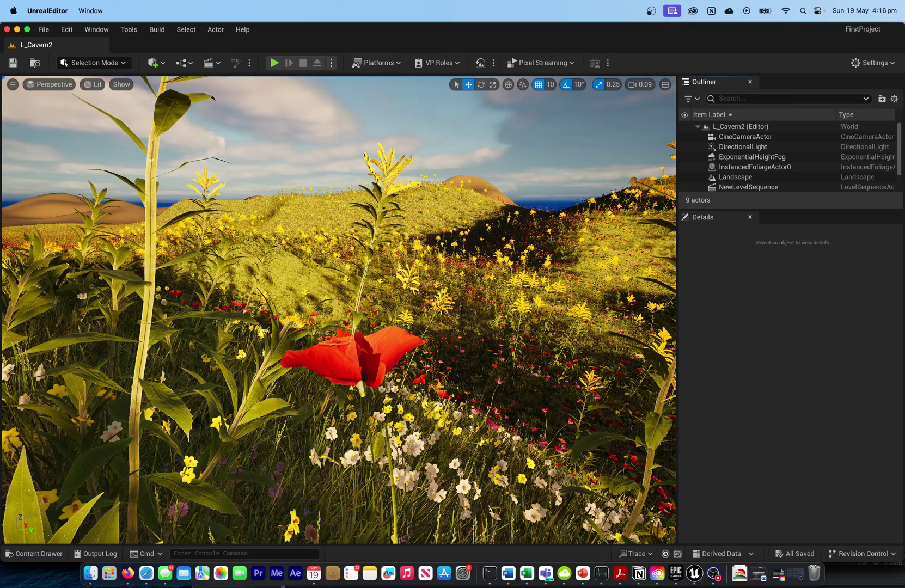
middle_drag(338, 311, 286, 273)
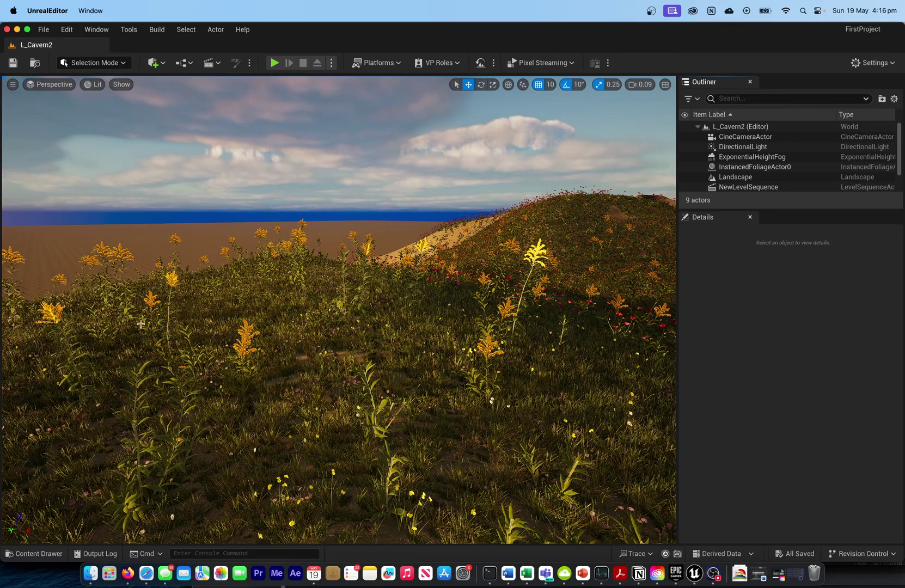
drag(290, 313, 82, 312)
right_drag(289, 312, 290, 312)
mouse_move(289, 312)
mouse_down()
mouse_move(380, 312)
mouse_move(287, 312)
mouse_up()
right_drag(290, 312, 290, 312)
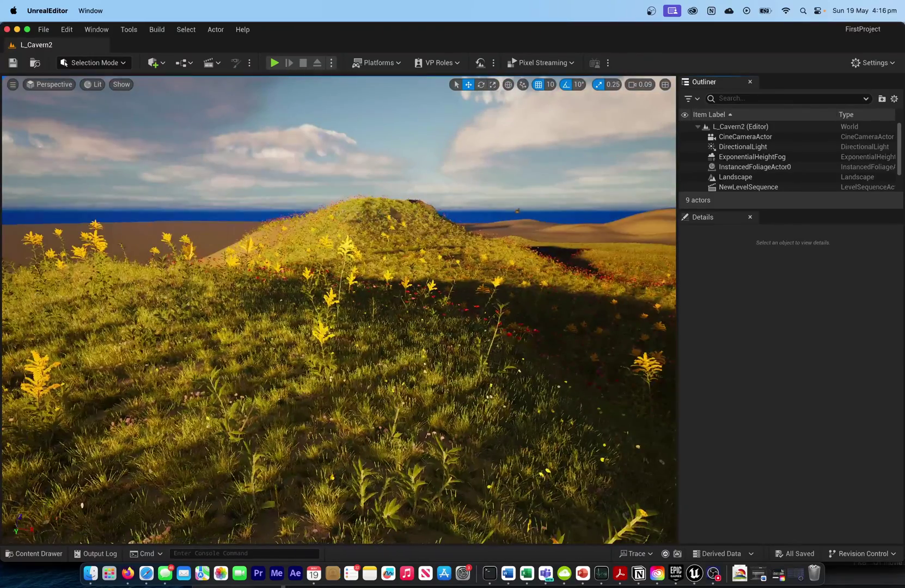
right_drag(424, 412, 425, 412)
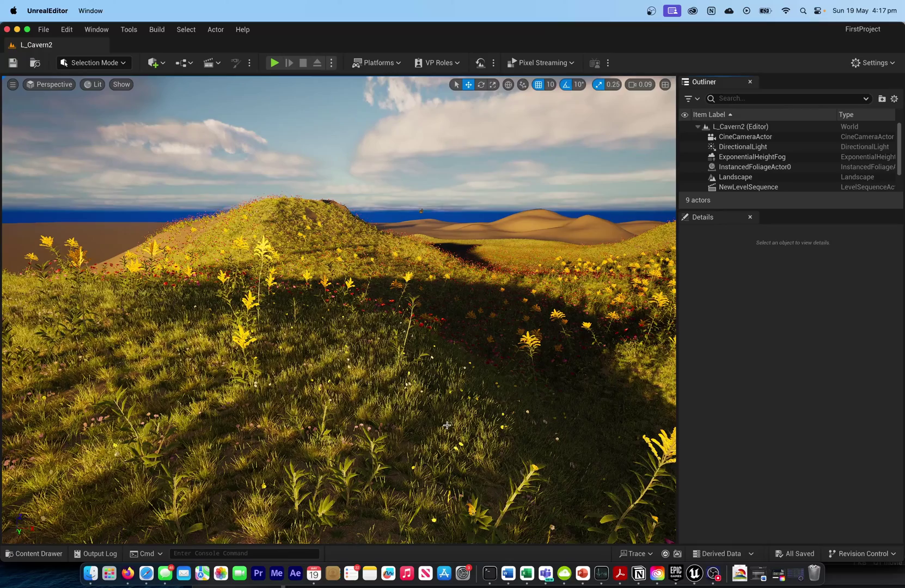
right_drag(497, 412, 496, 411)
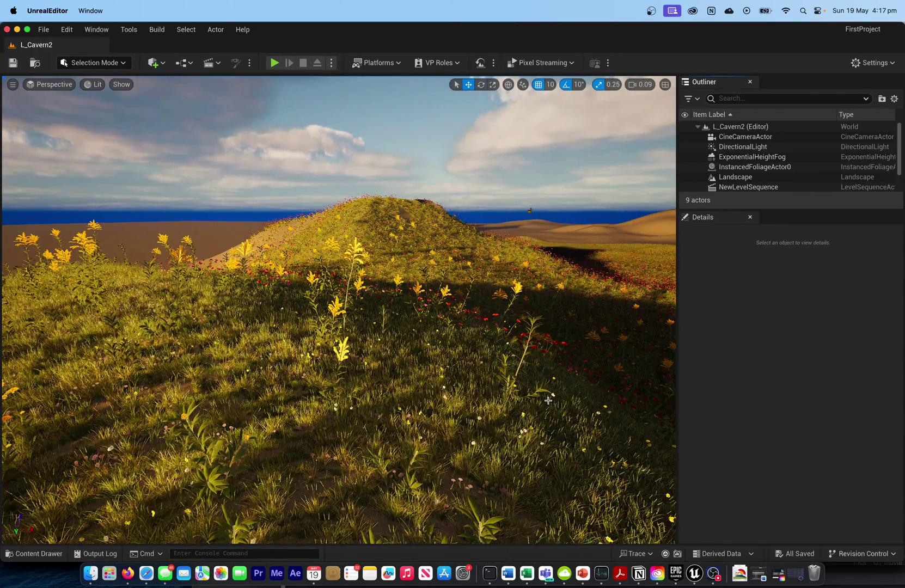
right_drag(530, 210, 530, 210)
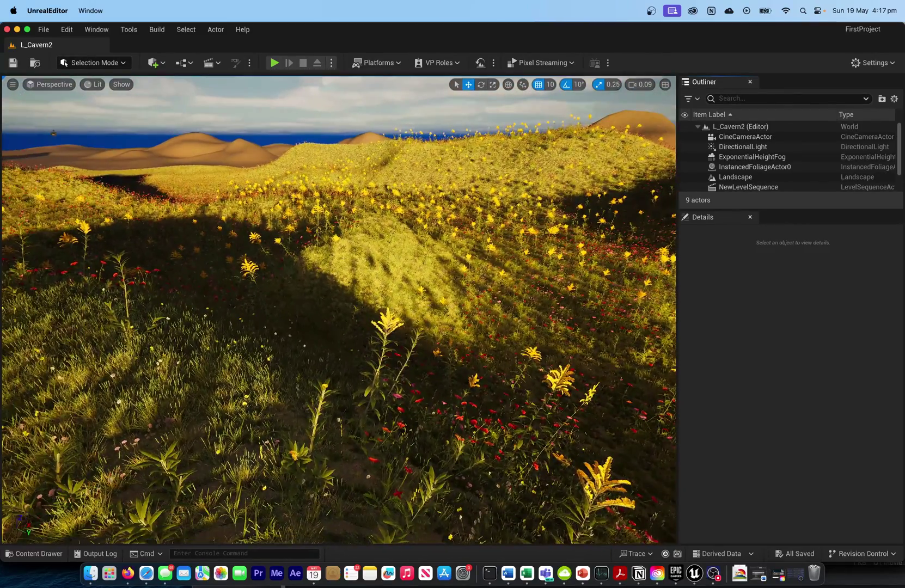
right_drag(607, 325, 606, 324)
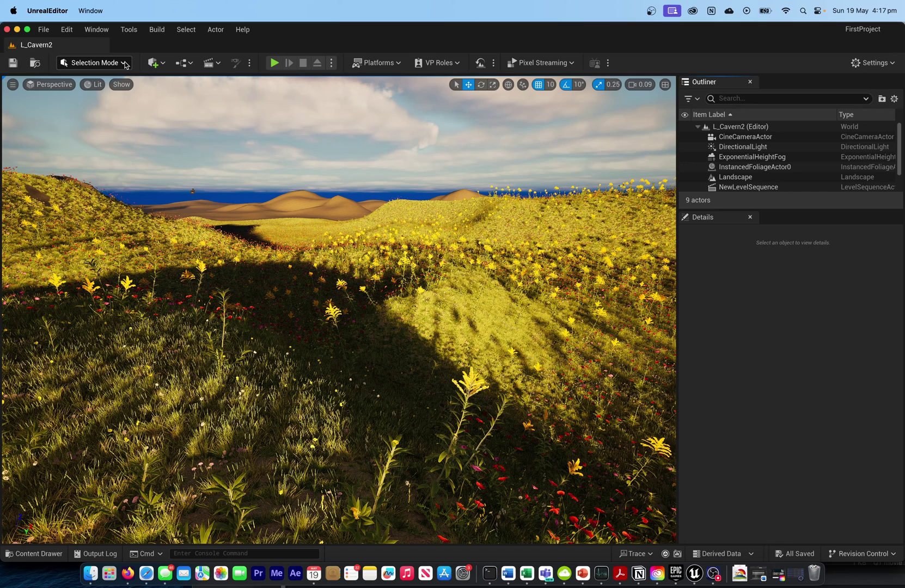
- Switch to Foliage mode to view its paint tools and foliage types, and return to Selection mode
click(125, 64)
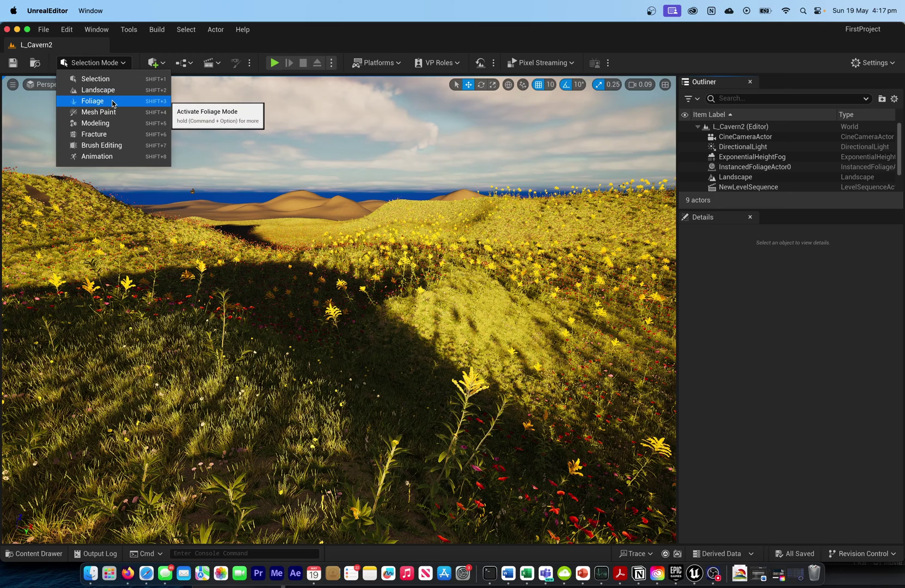
click(93, 101)
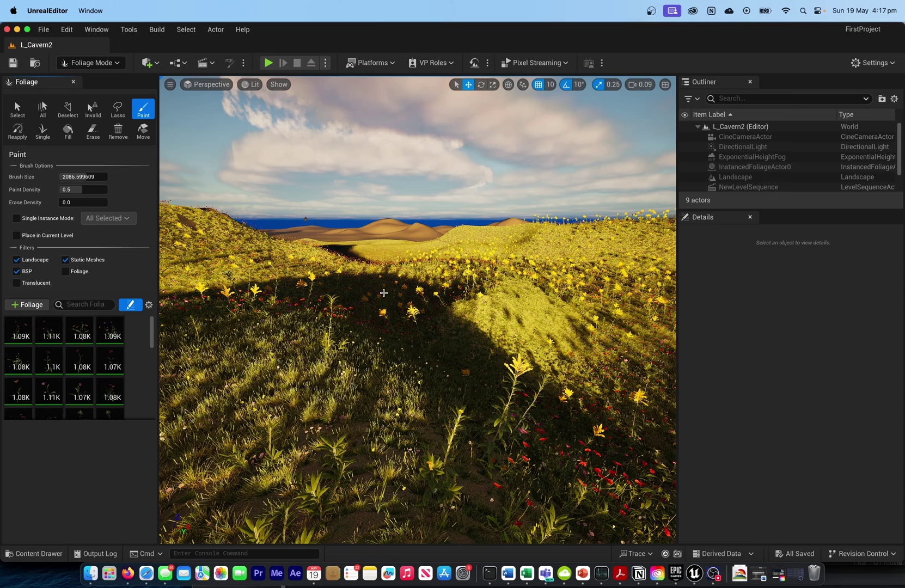
click(118, 64)
click(93, 76)
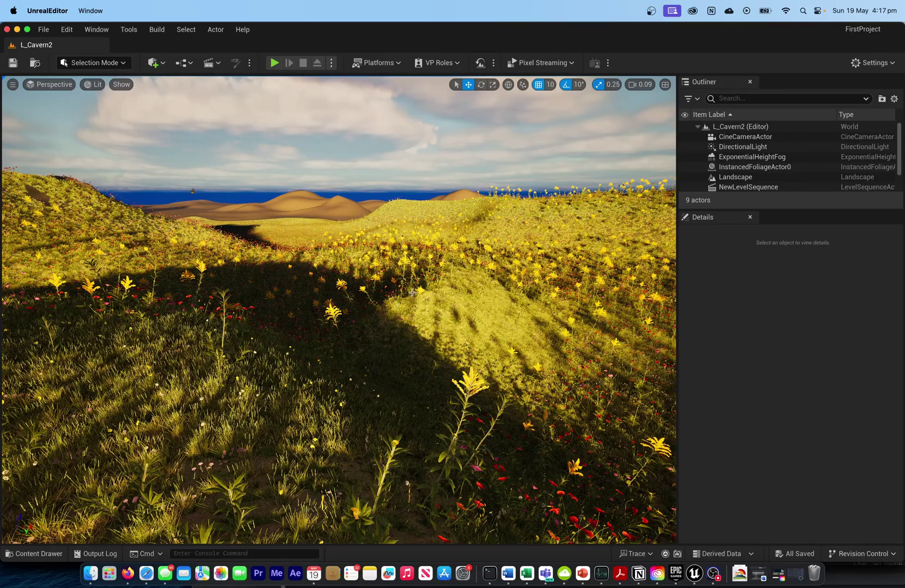
- Examine the grass and flowers up close while moving through the meadow, looking towards both the sunlit and shaded hills
key(w)
right_drag(339, 310, 254, 305)
key(Up)
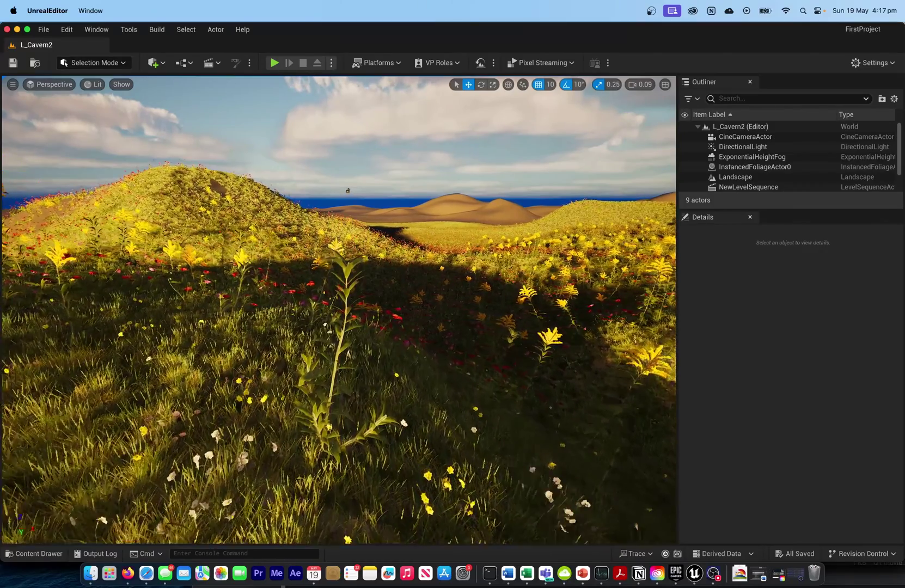
key(Up)
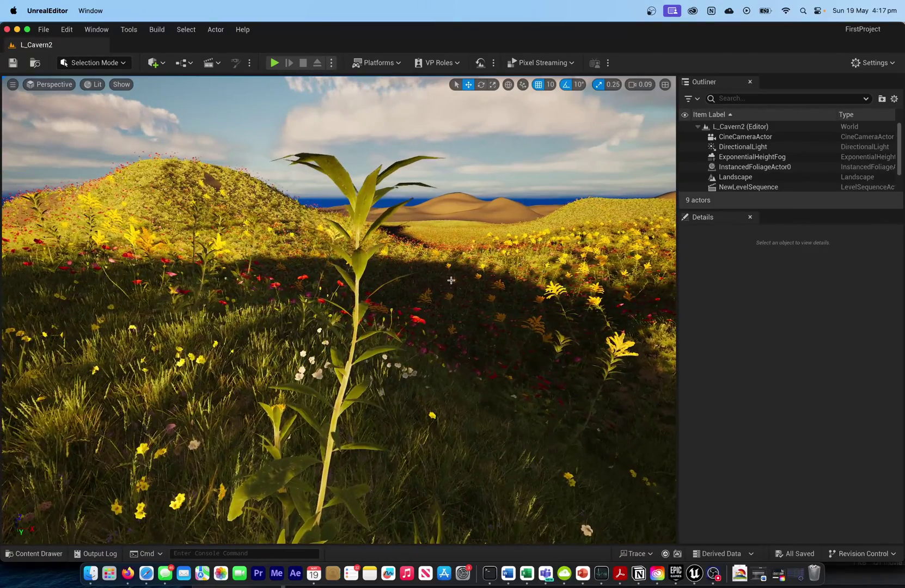
right_drag(534, 282, 131, 283)
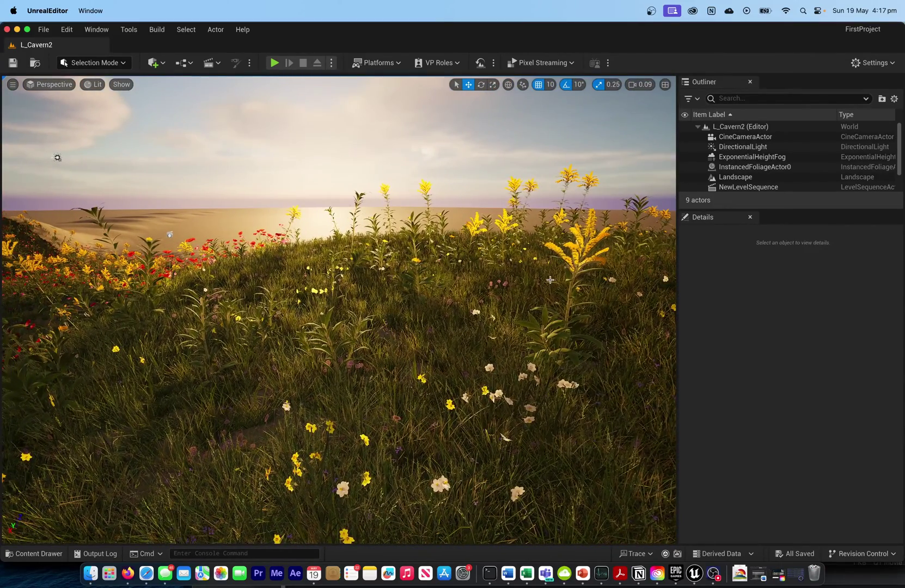
mouse_move(476, 275)
mouse_down()
mouse_move(430, 275)
mouse_move(458, 275)
mouse_up()
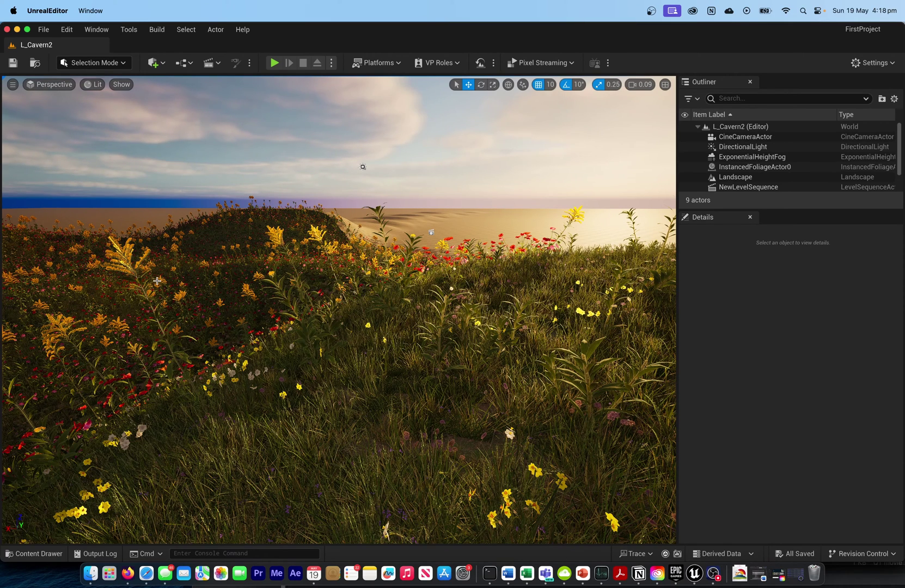
drag(172, 319, 665, 320)
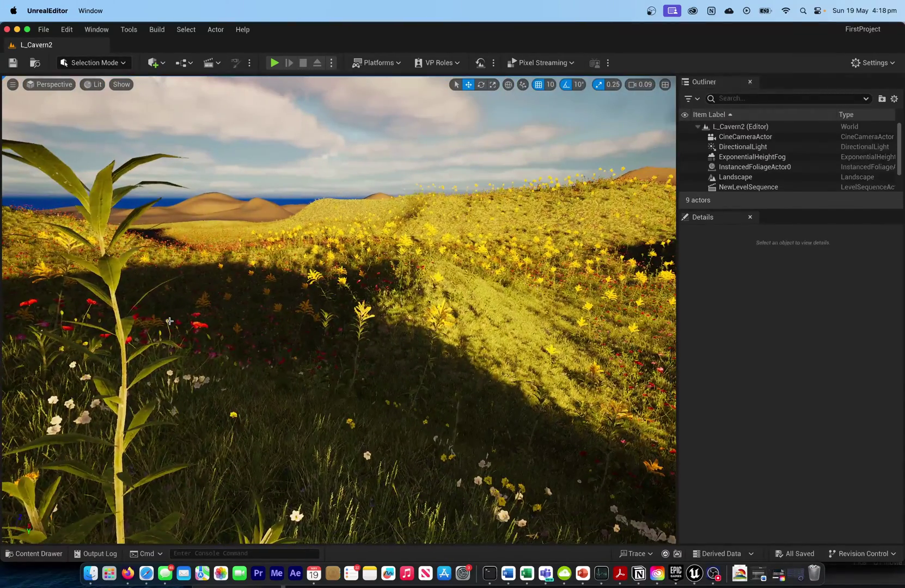
drag(177, 320, 494, 319)
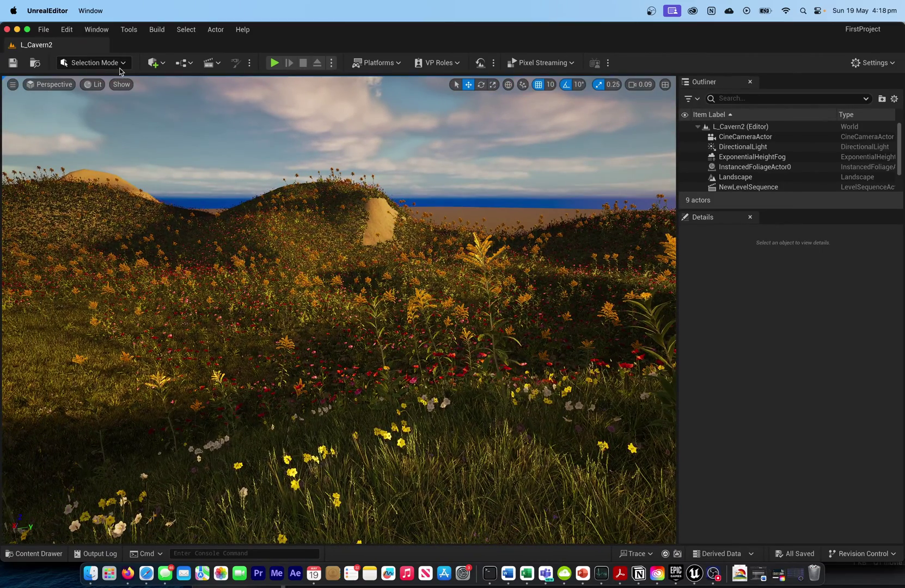
- View the scene through the CineCameraActor and pilot it to frame the flower-covered hills with the dunes behind
click(55, 85)
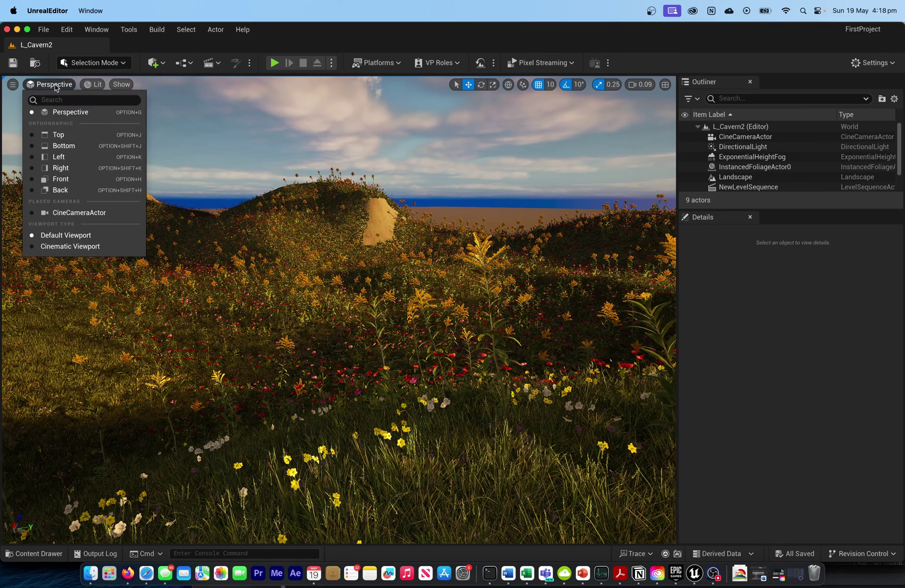
click(93, 213)
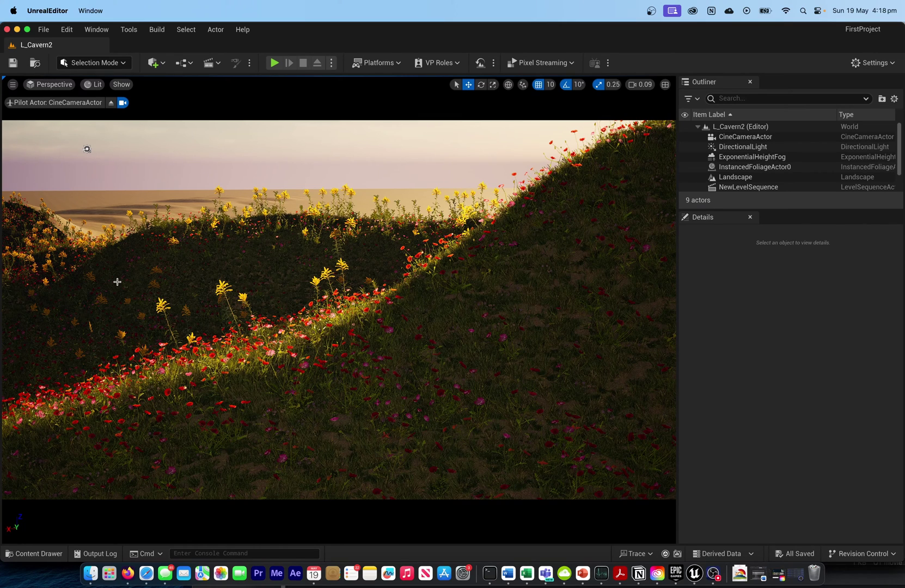
drag(213, 274, 381, 288)
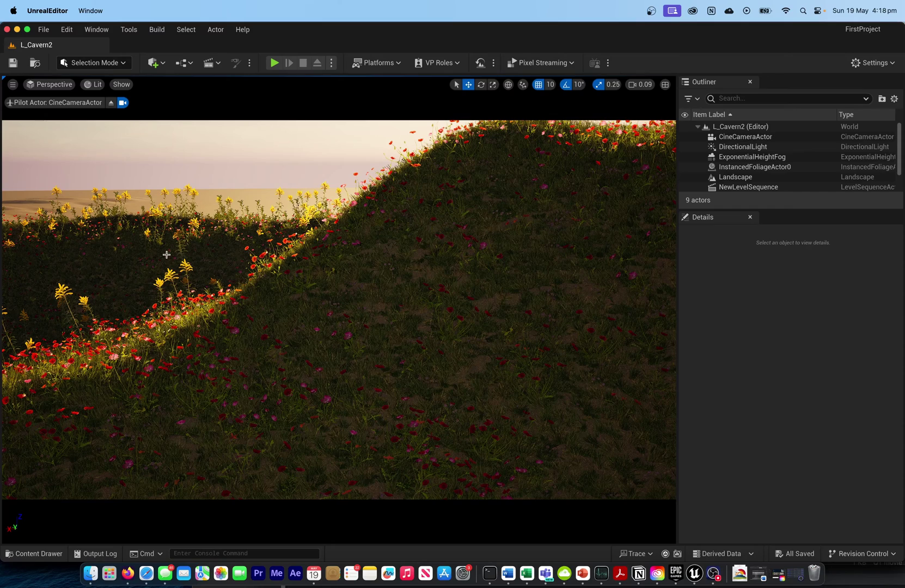
right_drag(138, 256, 71, 260)
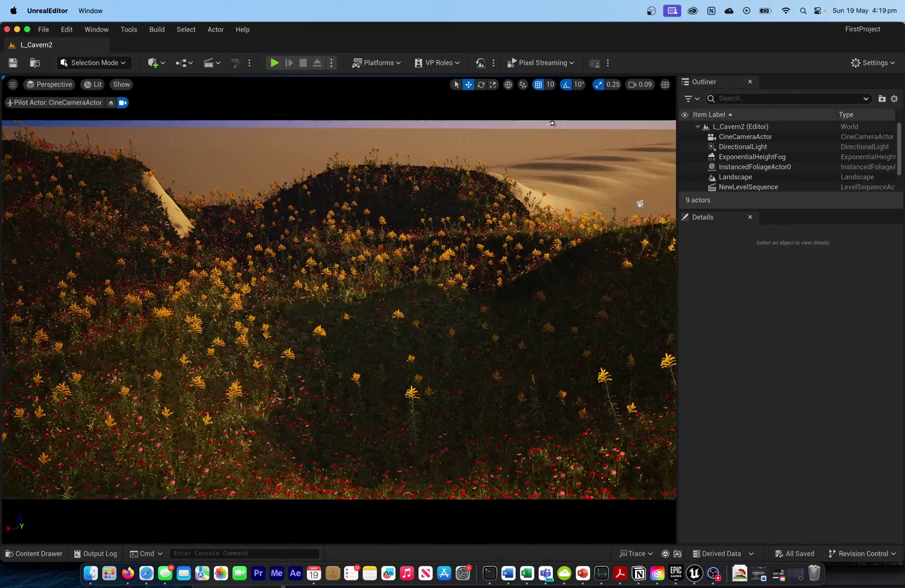
right_drag(316, 320, 333, 324)
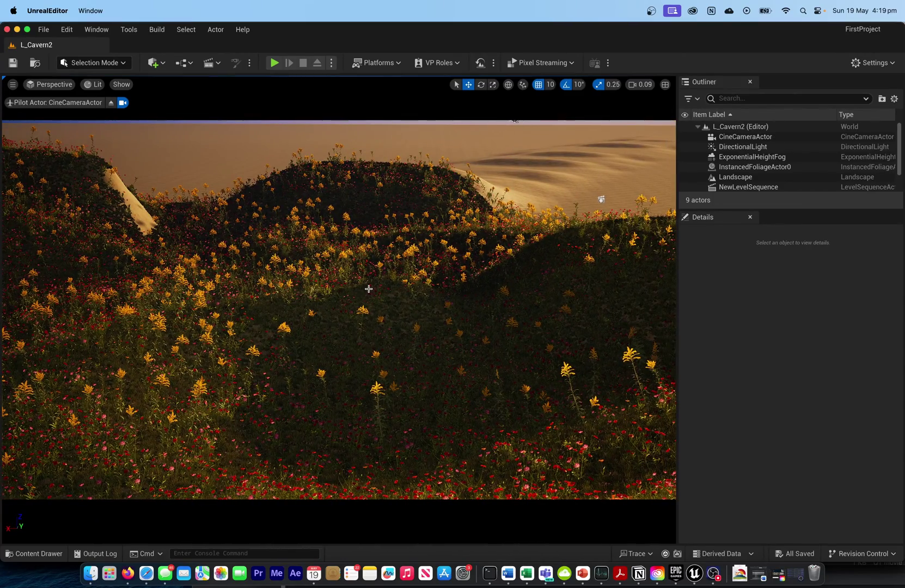
key(q)
right_drag(333, 323, 333, 311)
key(q)
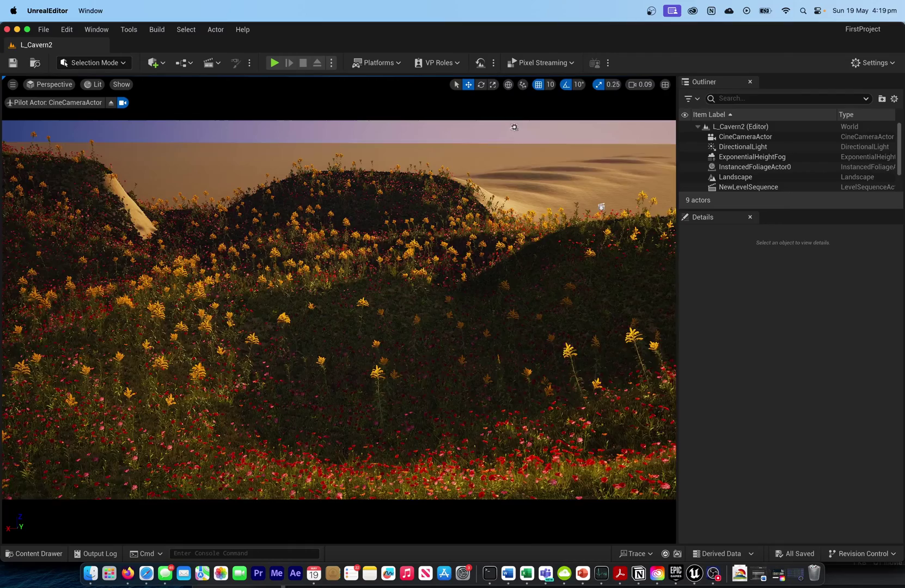
key(q)
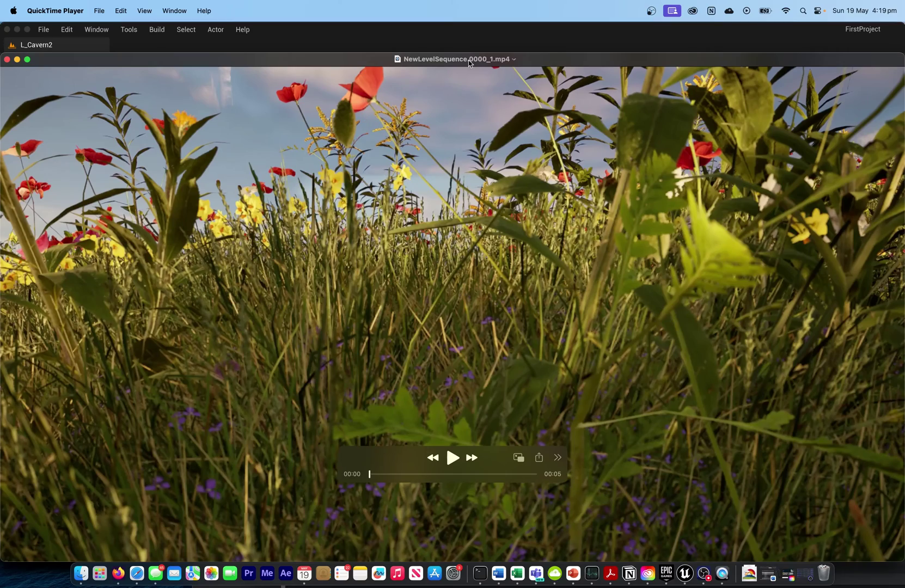
- Play the rendered clip NewLevelSequence.0000_1.mp4 in QuickTime Player and quit the player
click(452, 459)
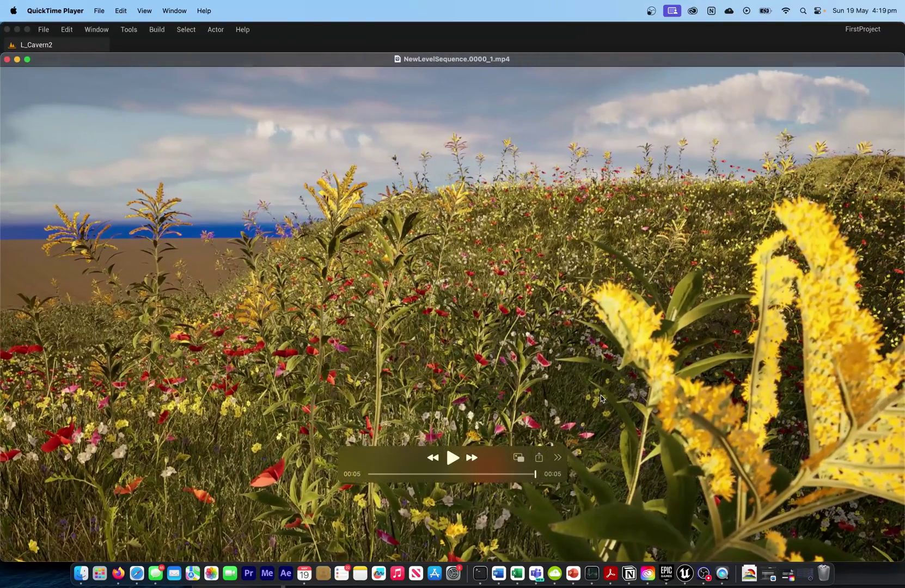
click(452, 459)
key(super+q)
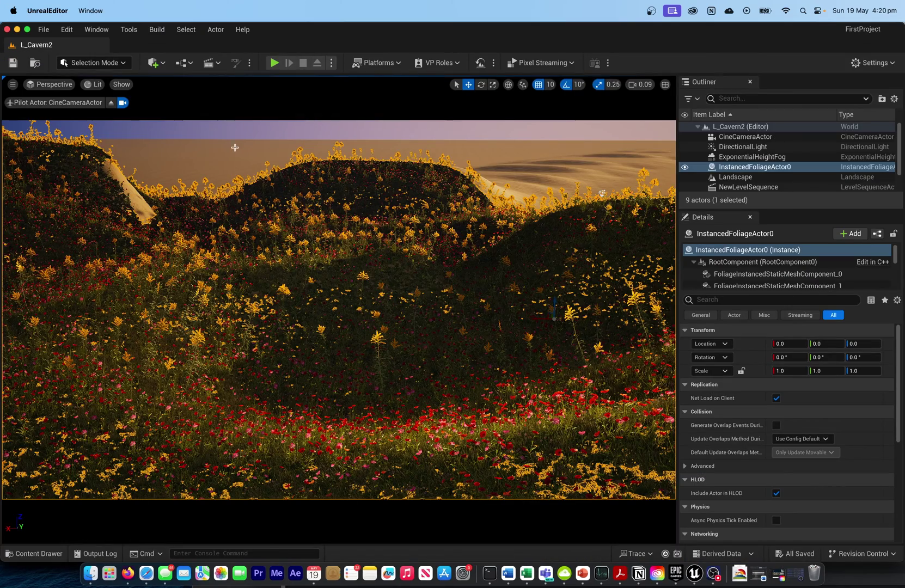
- Deselect the foliage actor, stop piloting the CineCameraActor and survey the whole landscape from above the hills
click(240, 134)
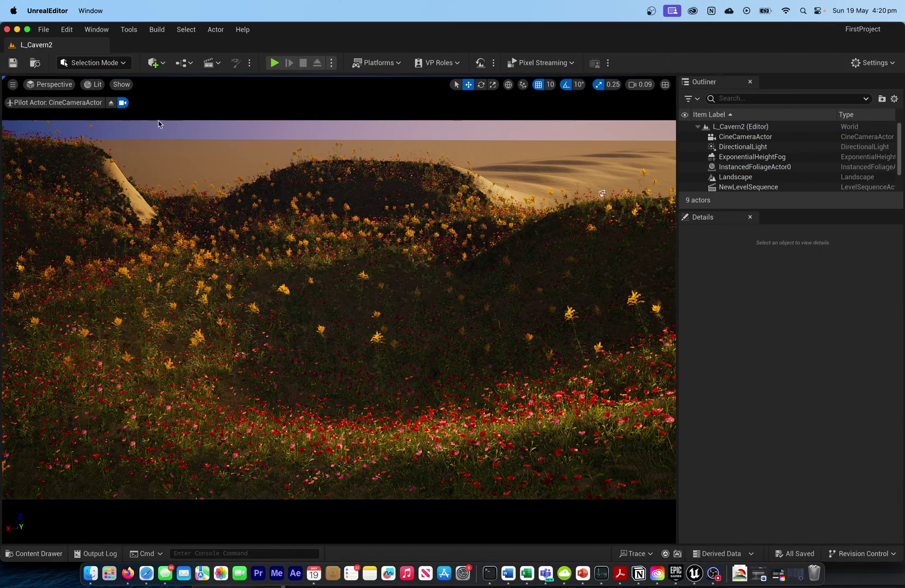
click(110, 103)
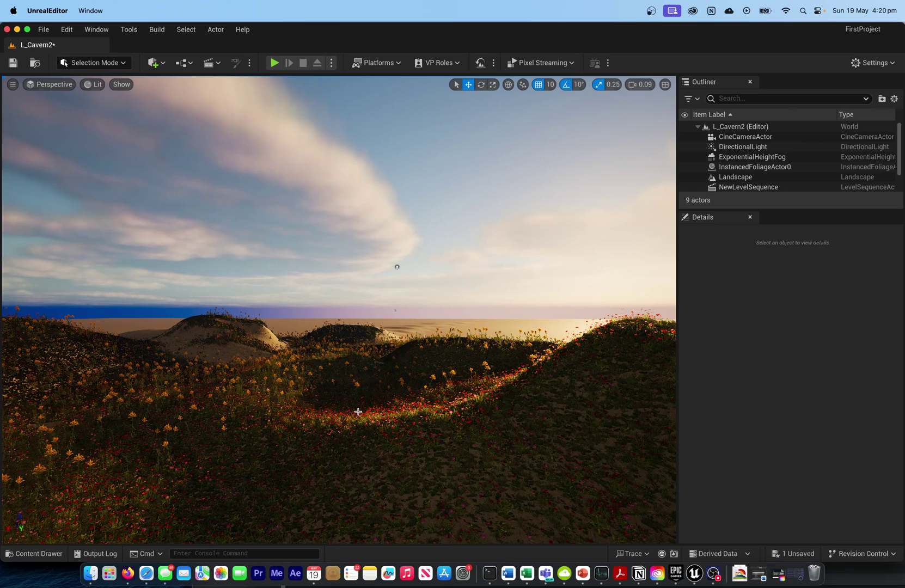
right_drag(348, 272, 321, 329)
key(e)
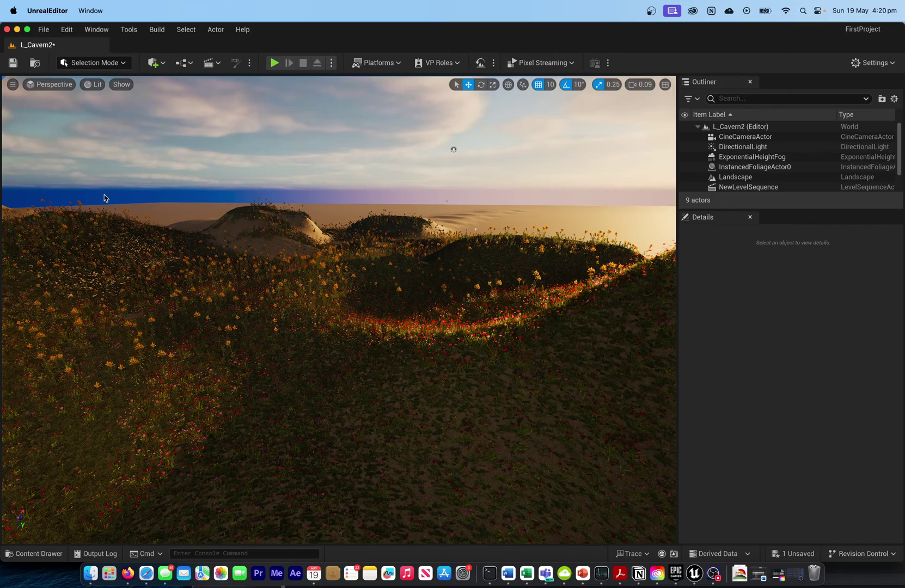
right_drag(104, 194, 16, 194)
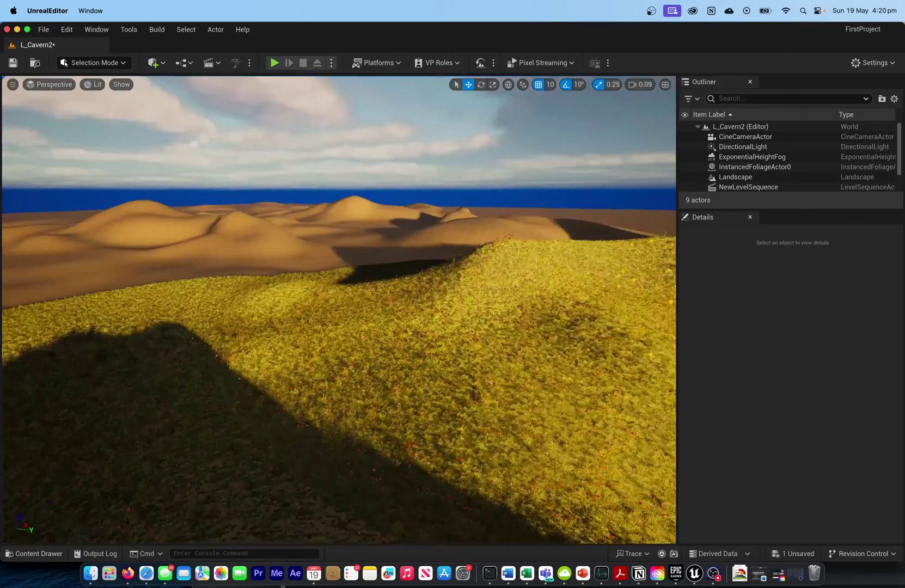
right_drag(465, 317, 438, 317)
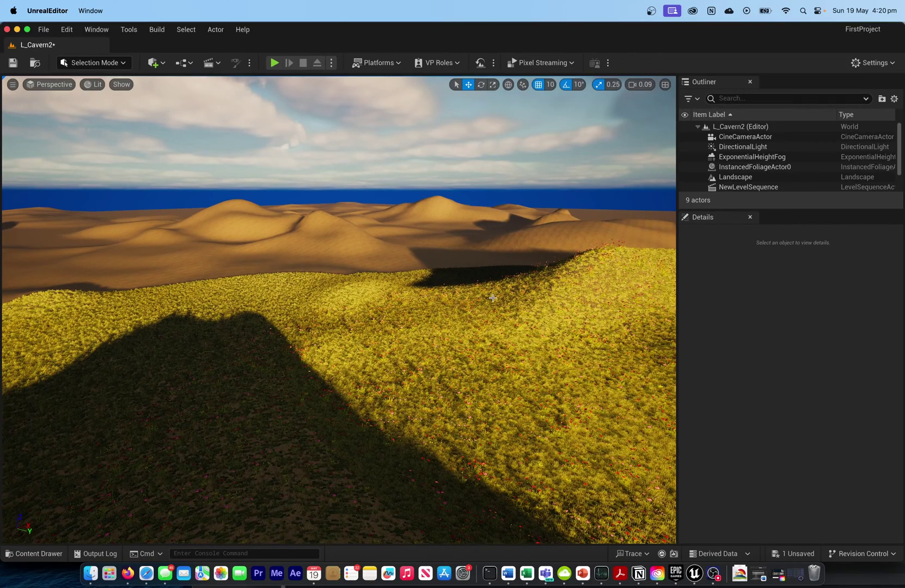
right_drag(616, 153, 798, 152)
right_drag(228, 147, 239, 147)
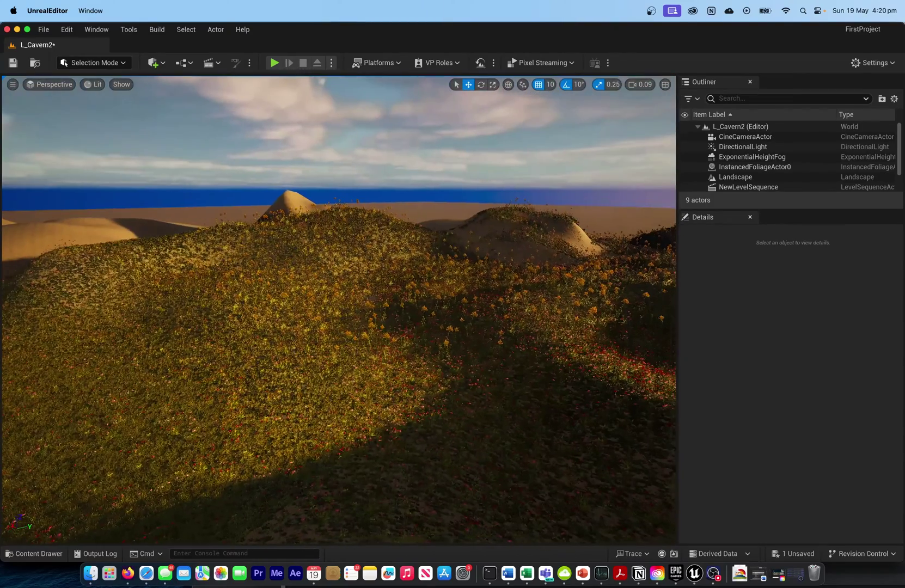